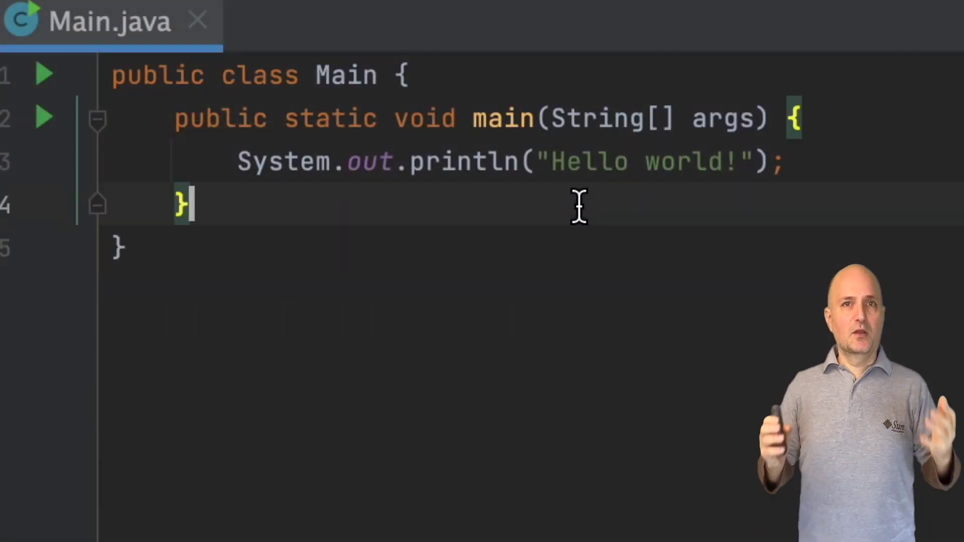
Insert an empty line at the top of main, above the Hello world! print statement.
left_click(846, 126)
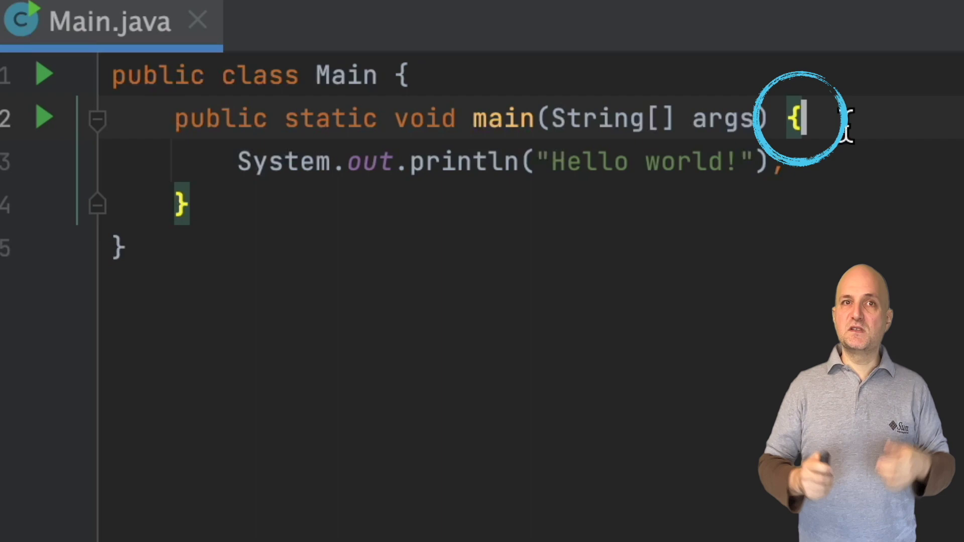
key("Return")
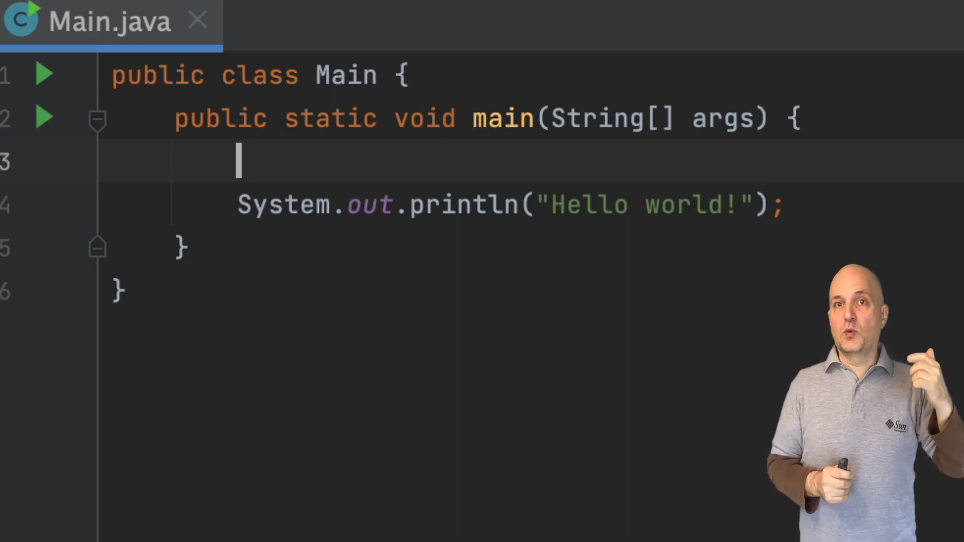
type("St")
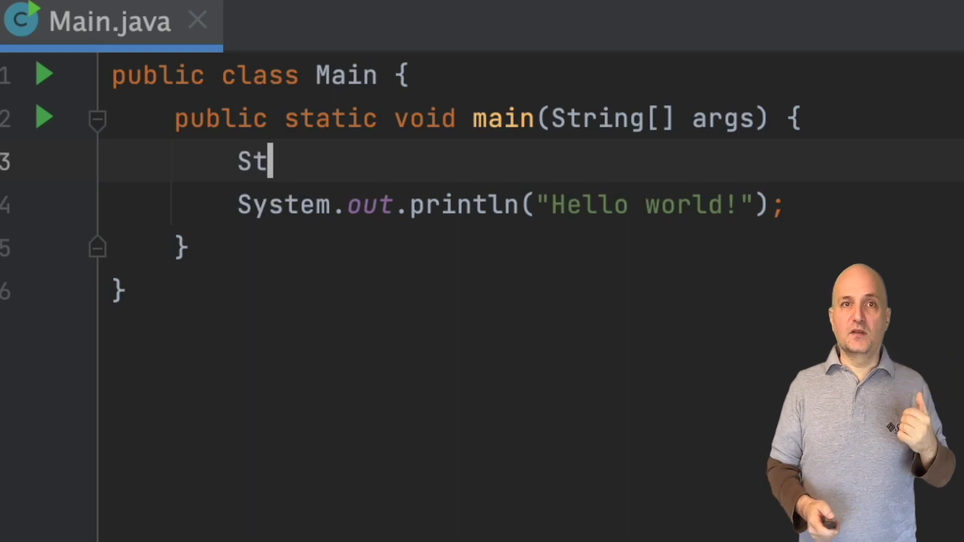
type("ring")
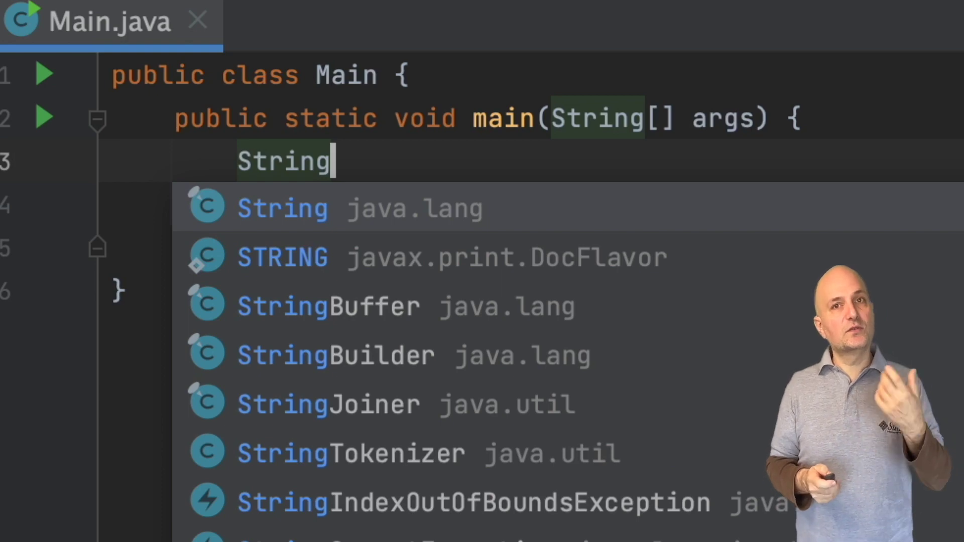
Start the declaration 'String hello = ' on the new line, dismissing the class suggestions.
key("Escape")
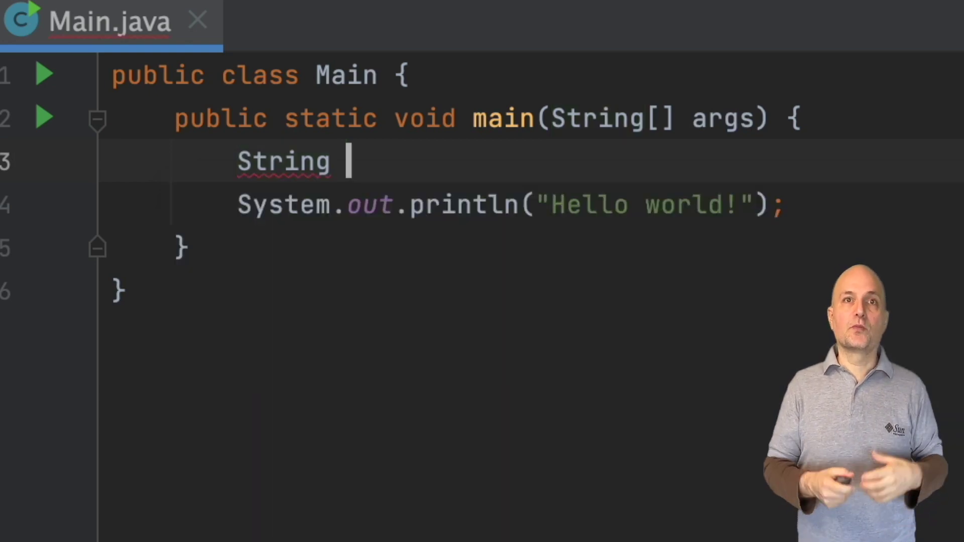
type("hello")
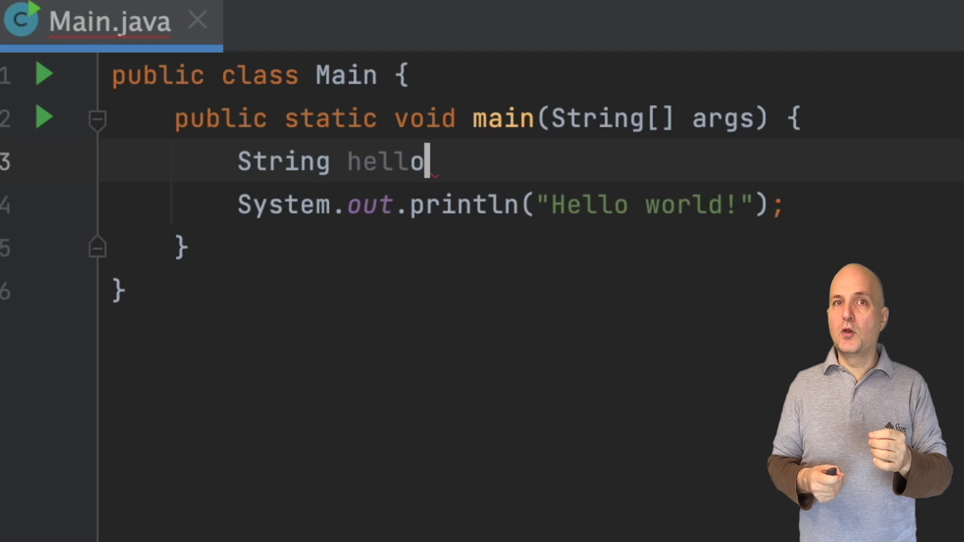
type(" =")
Copy the "Hello world!" literal from println and paste it as hello's value.
left_click(535, 205)
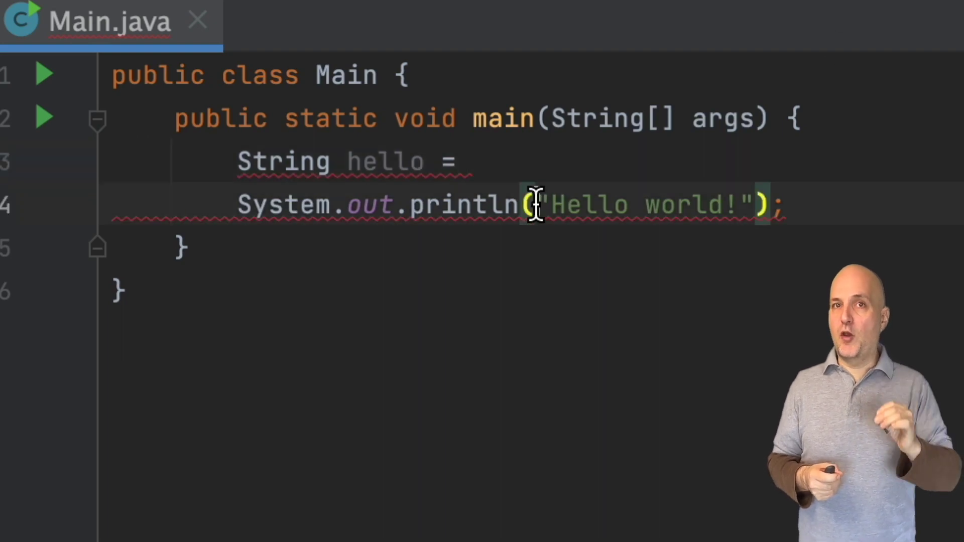
key("ctrl+w")
key("ctrl+c")
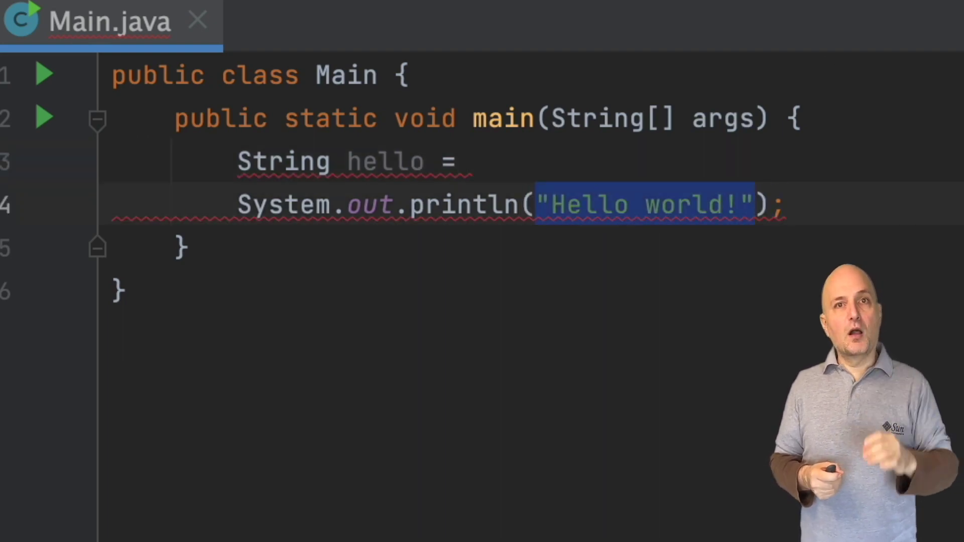
key("Up")
key("ctrl+v")
type(";")
key("Down")
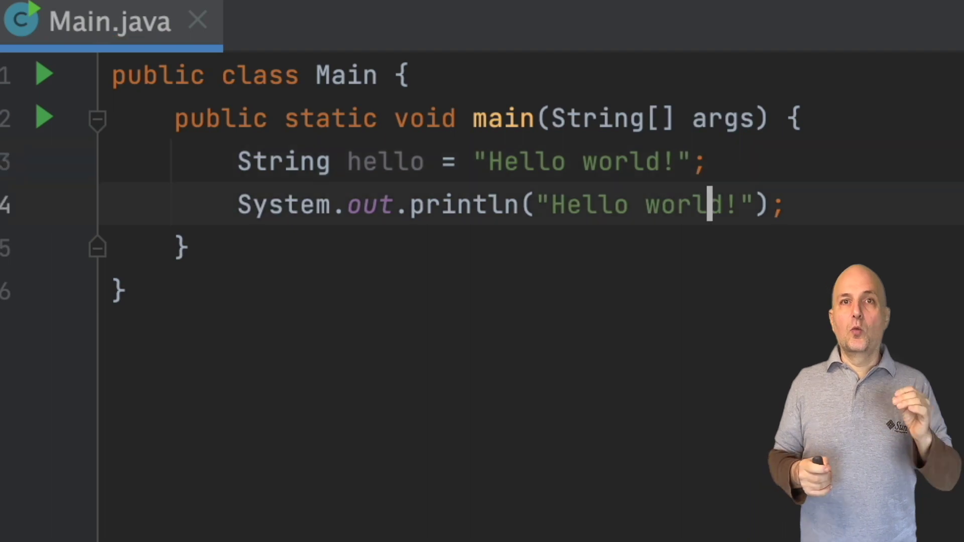
key("ctrl+Left")
key("ctrl+Left")
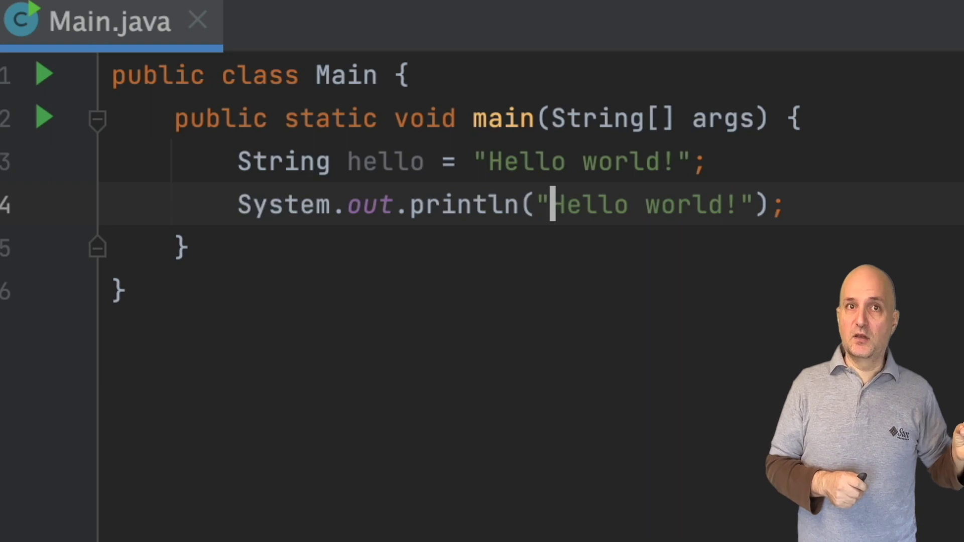
Replace println's "Hello world!" argument with the hello variable.
key("Left")
key("shift+End")
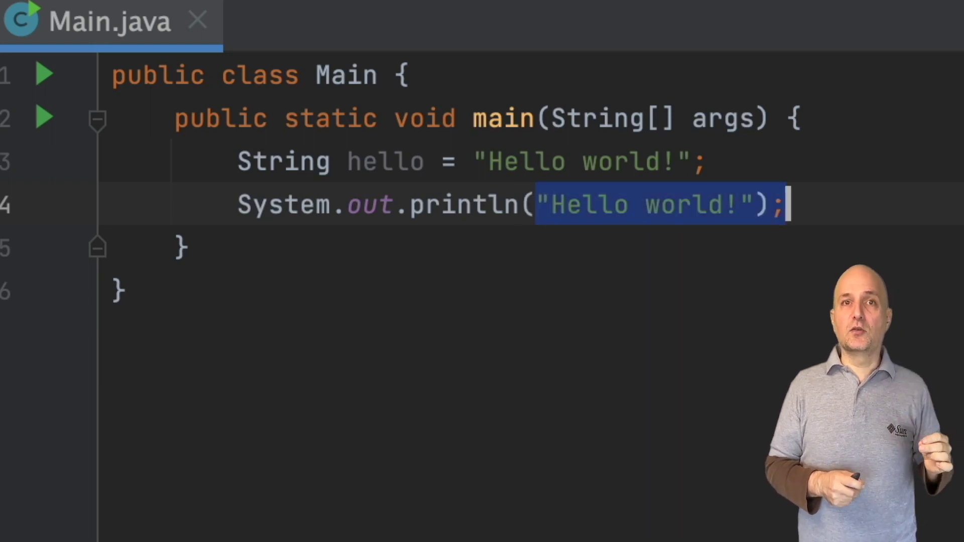
key("shift+Left")
key("shift+Left")
type("hello")
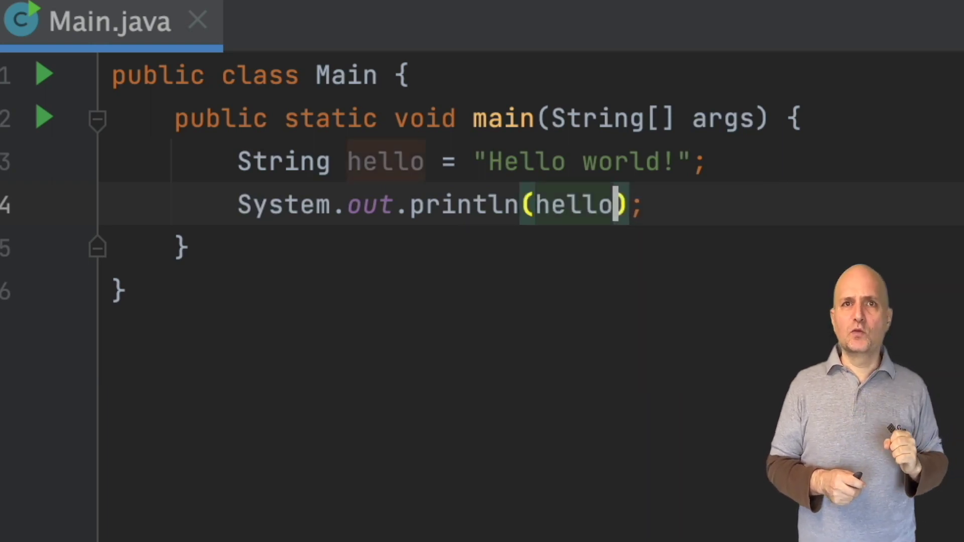
left_click(687, 209)
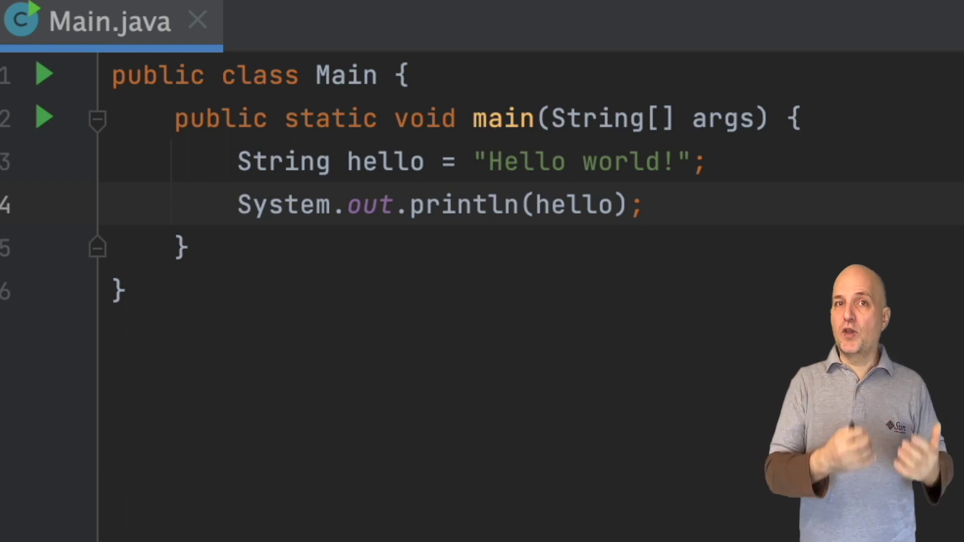
Trim hello's value to "Hello " and add a new line below the declaration.
double_click(645, 153)
key("Right")
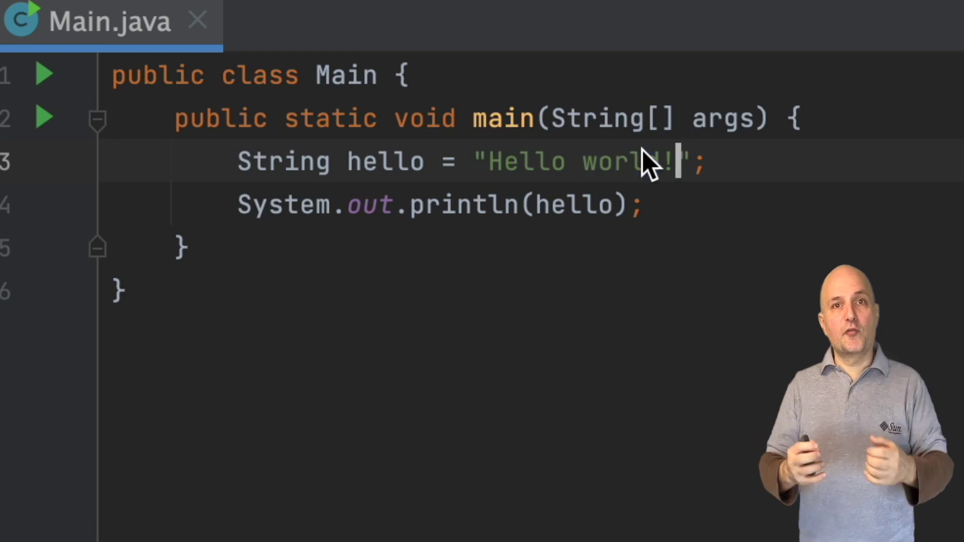
key("BackSpace")
key("BackSpace")
key("BackSpace")
key("BackSpace")
key("BackSpace")
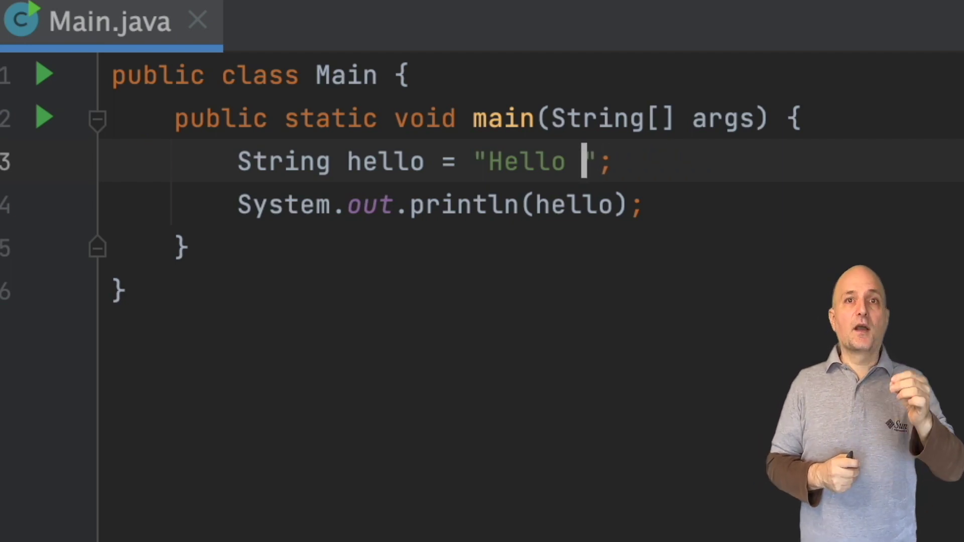
key("Right")
key("Right")
key("Return")
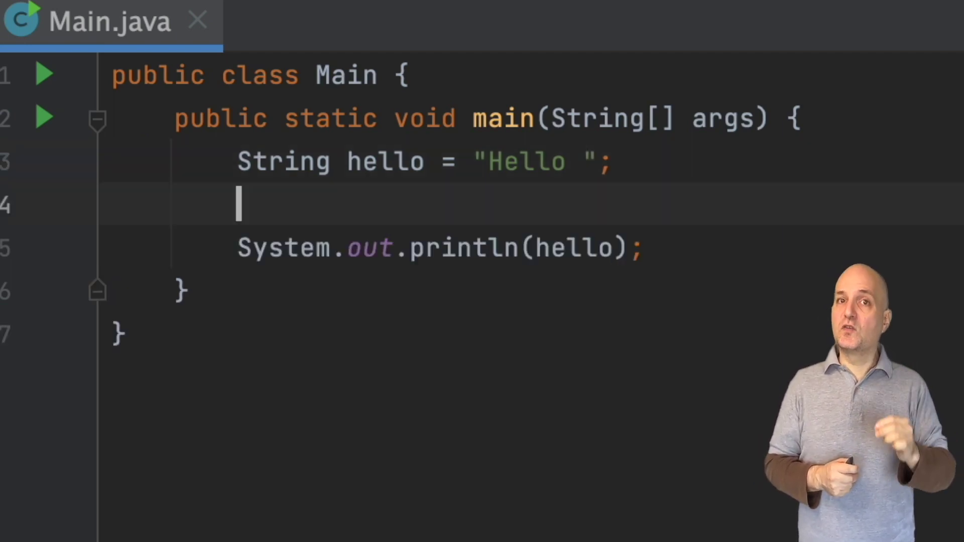
type("hello ")
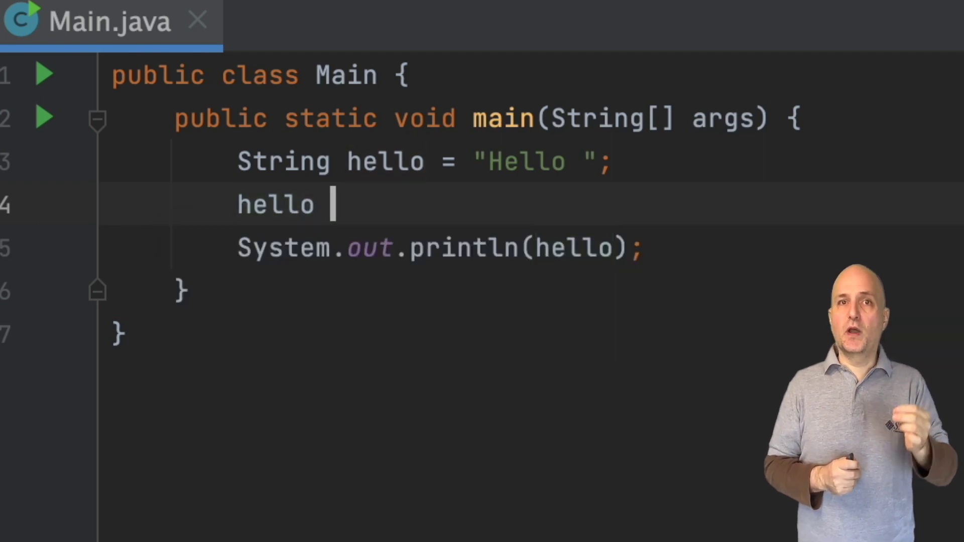
type("= hello ")
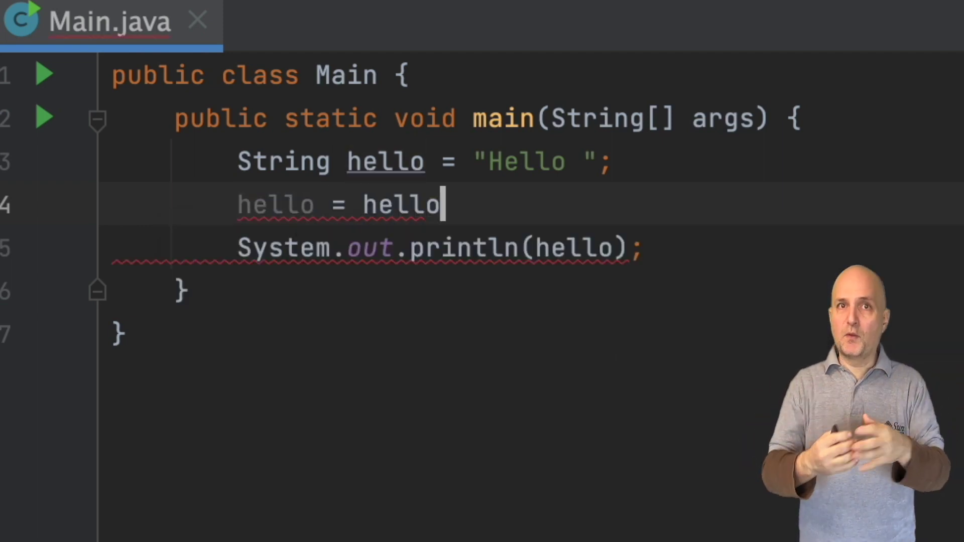
type("+ \"S")
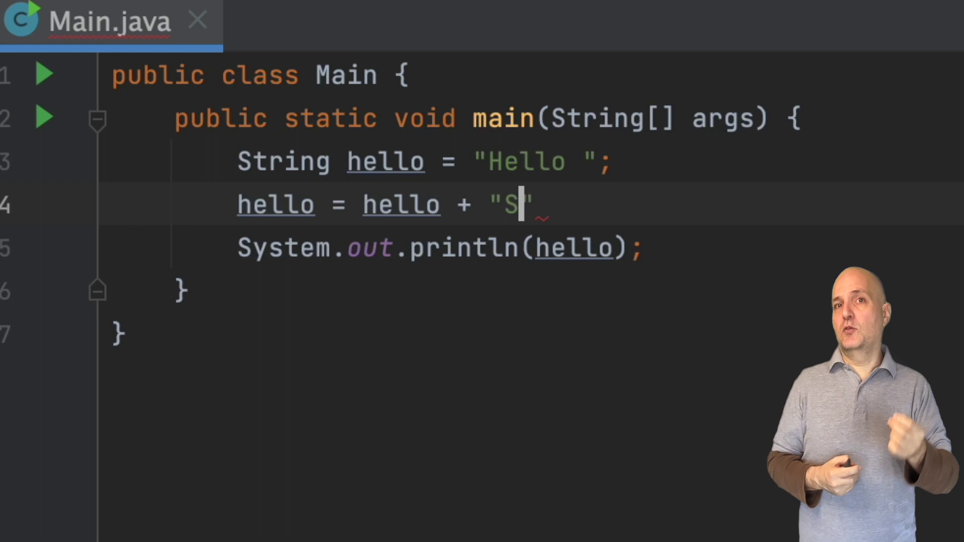
type("hai")
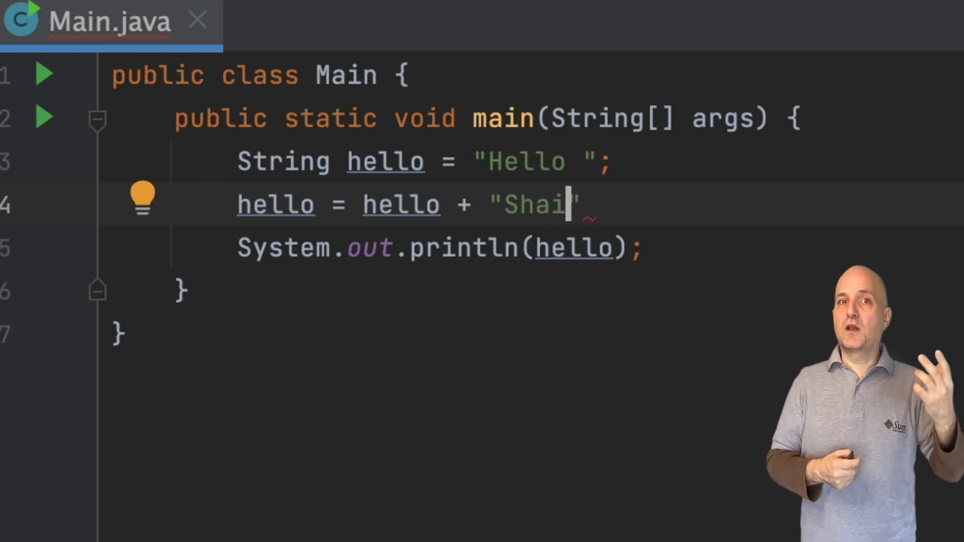
type("...\"")
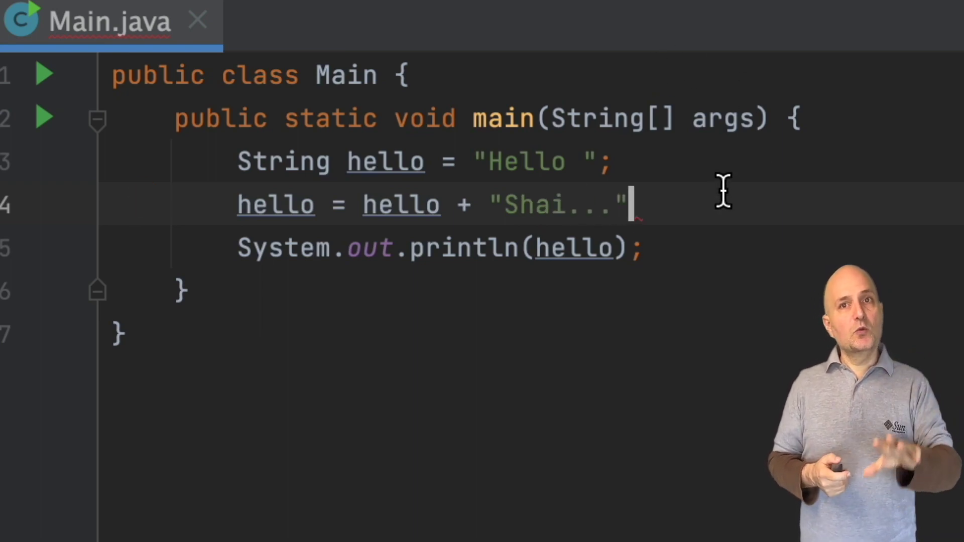
type(";")
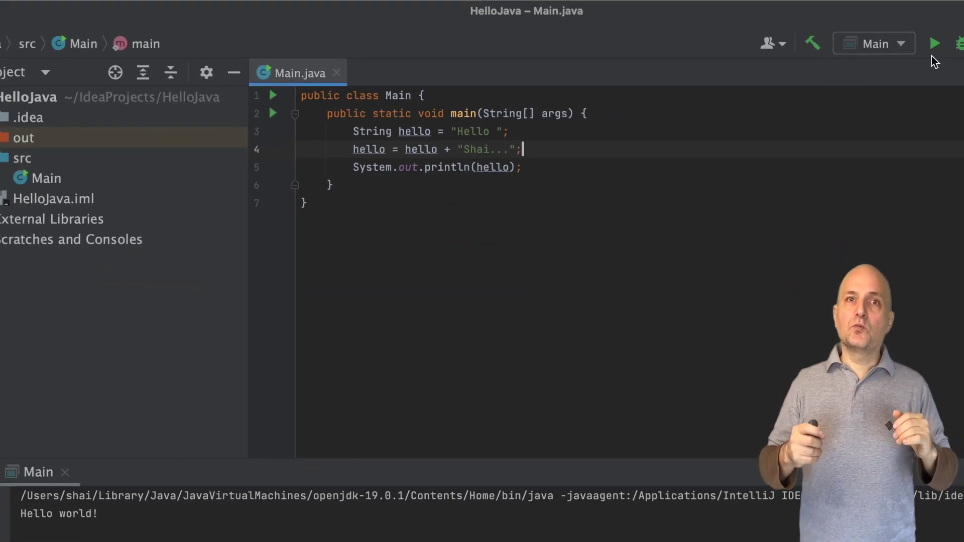
Run the program to check its "Hello Shai..." output, then place the caret after main's closing brace.
left_click(934, 46)
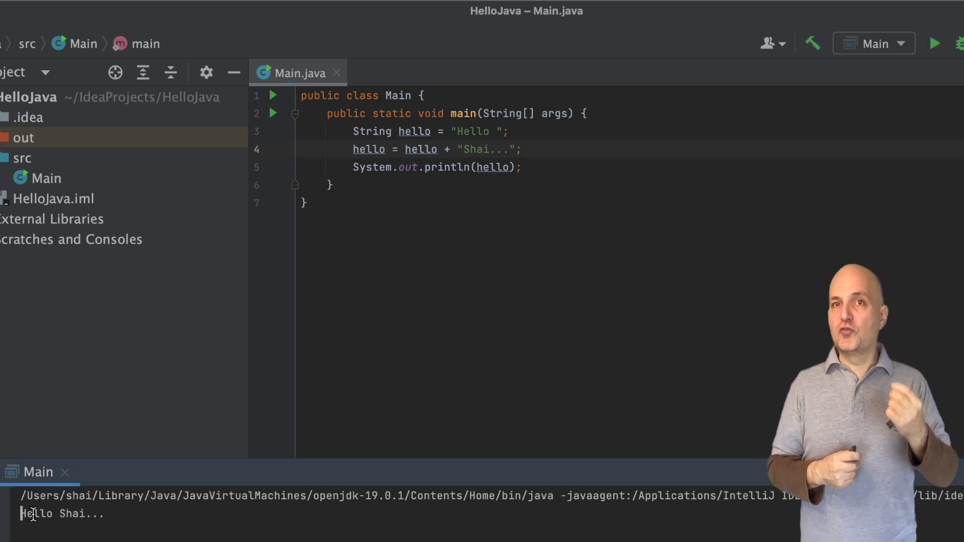
triple_click(109, 512)
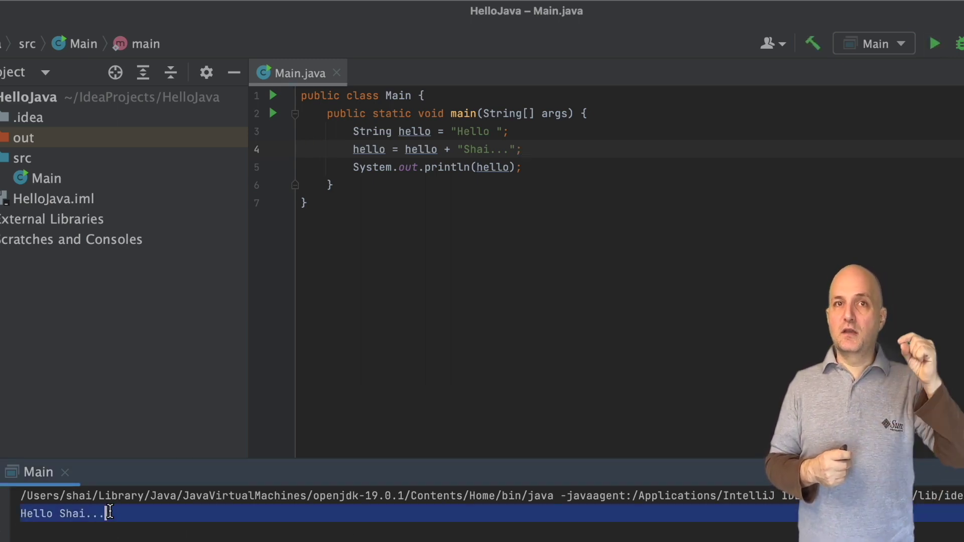
left_click(146, 522)
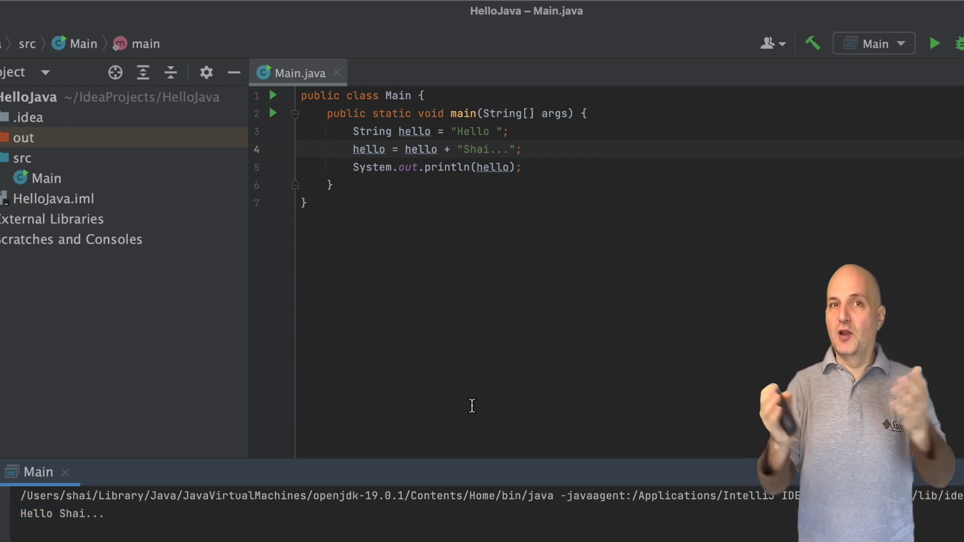
left_click(458, 185)
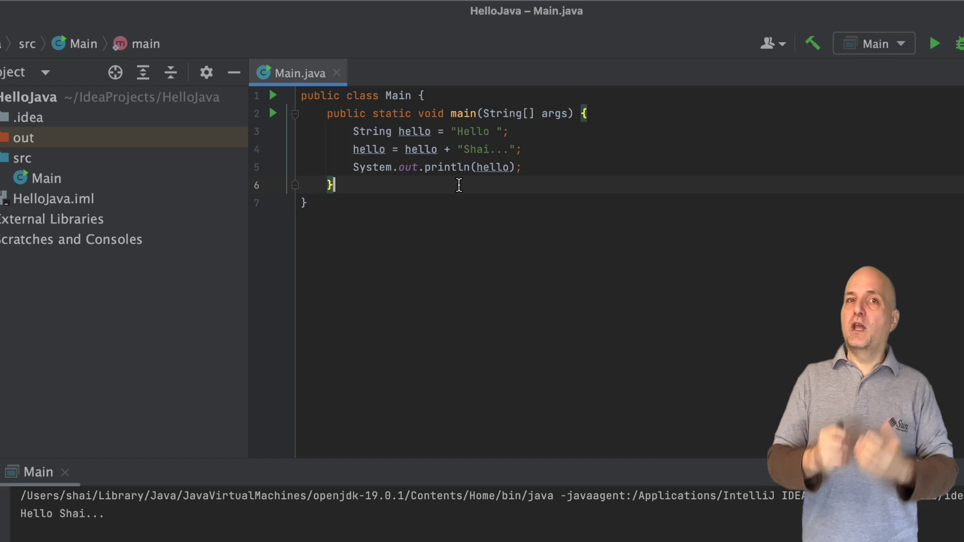
Declare an empty private static sayHello() method after main.
key("Return")
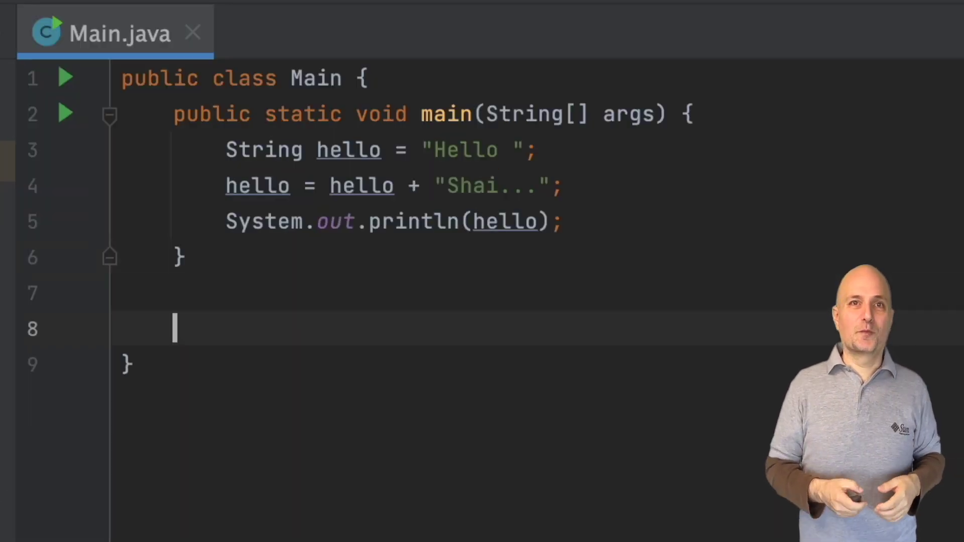
type("priva")
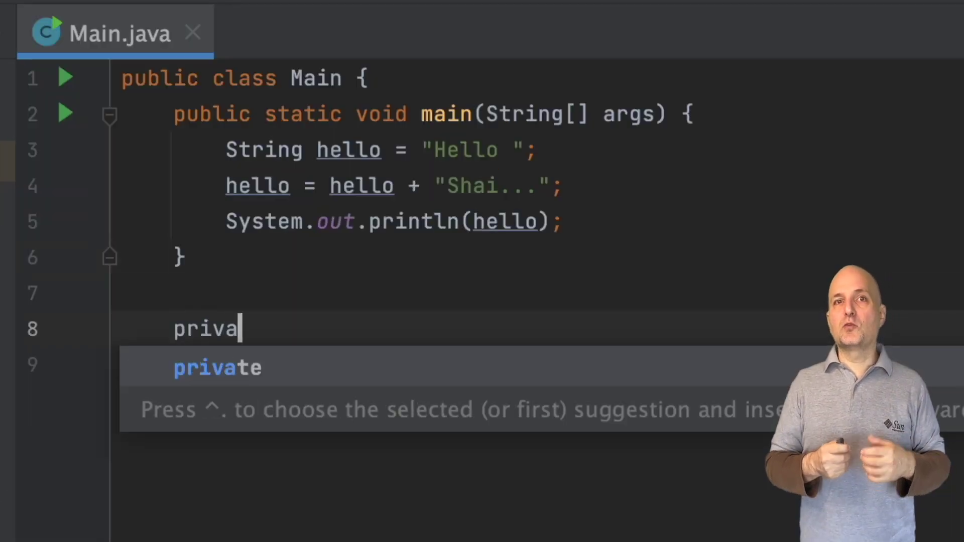
type("te static void")
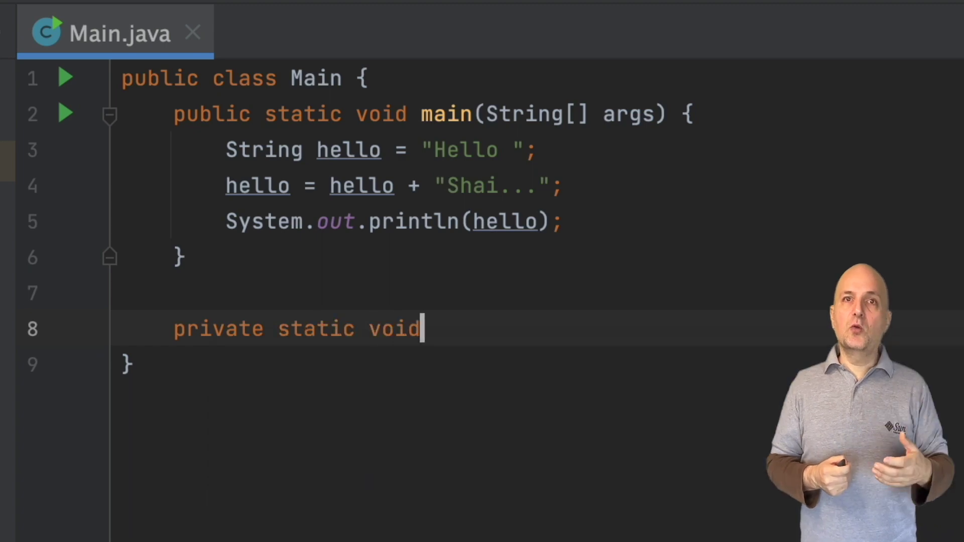
type(" p")
key("BackSpace")
type("sayHell")
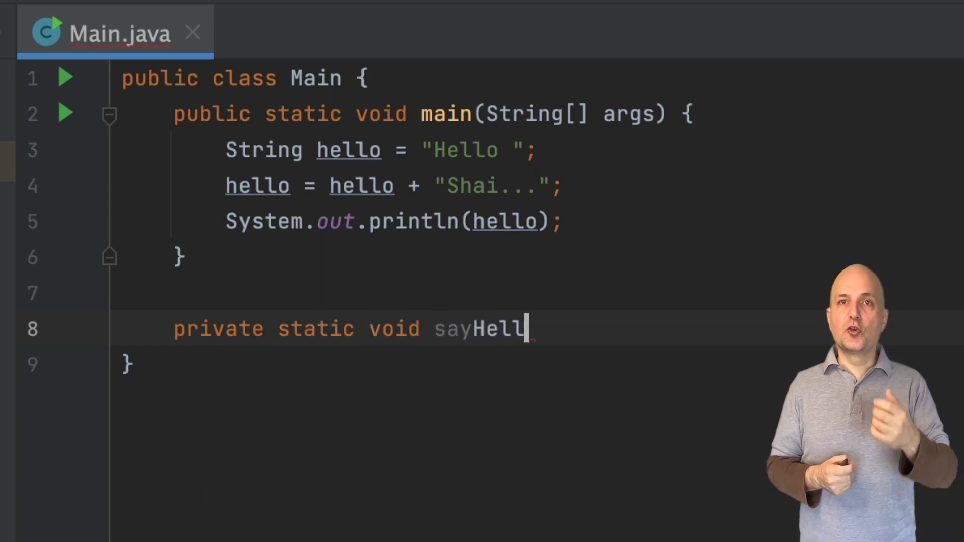
type("o() {")
key("Return")
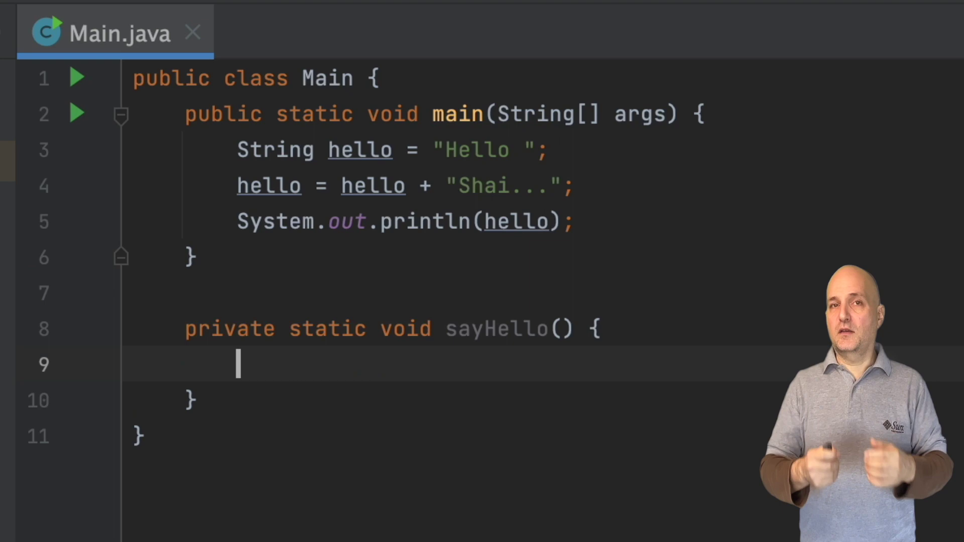
Move the three greeting statements out of main into sayHello's body.
left_click(352, 158)
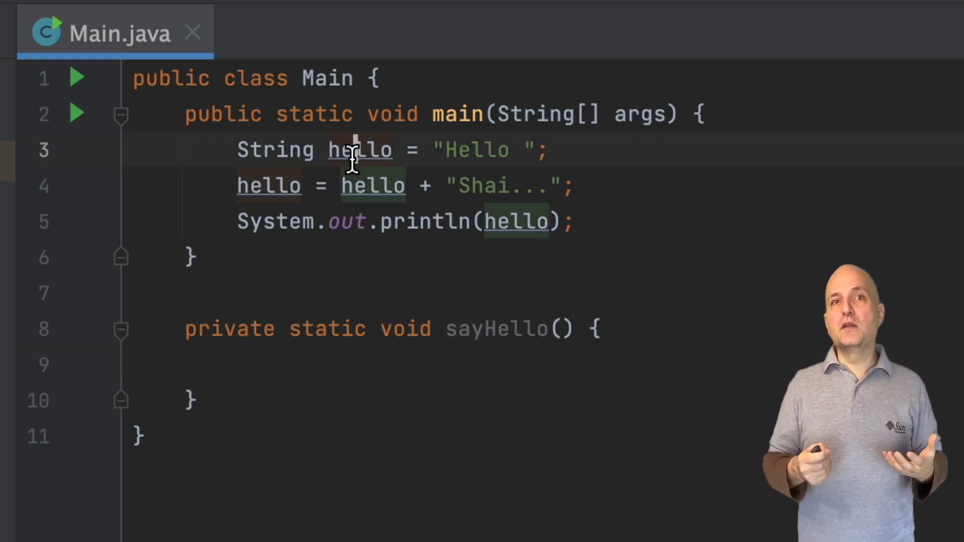
key("Home")
key("shift+Down")
key("shift+Down")
key("shift+Down")
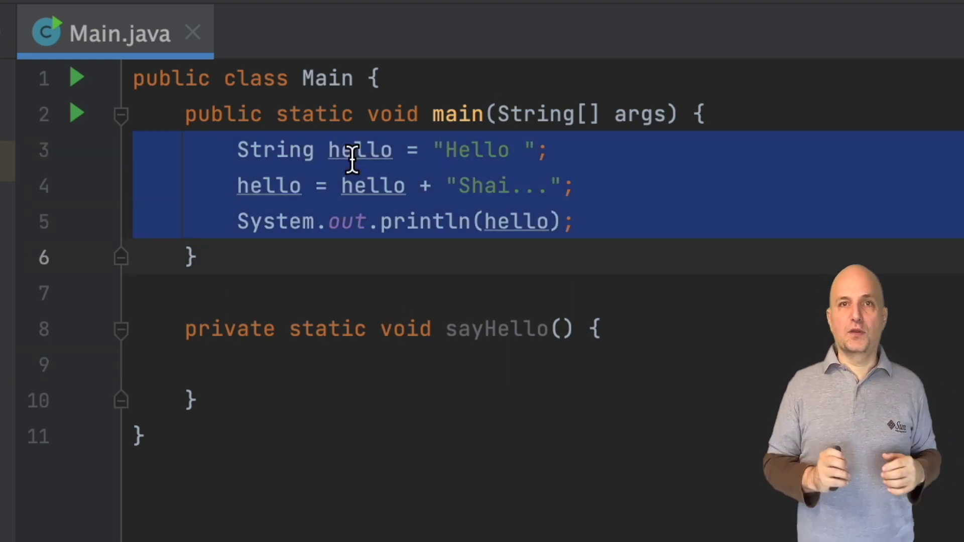
key("ctrl+x")
key("Down")
key("Down")
key("Down")
key("ctrl+v")
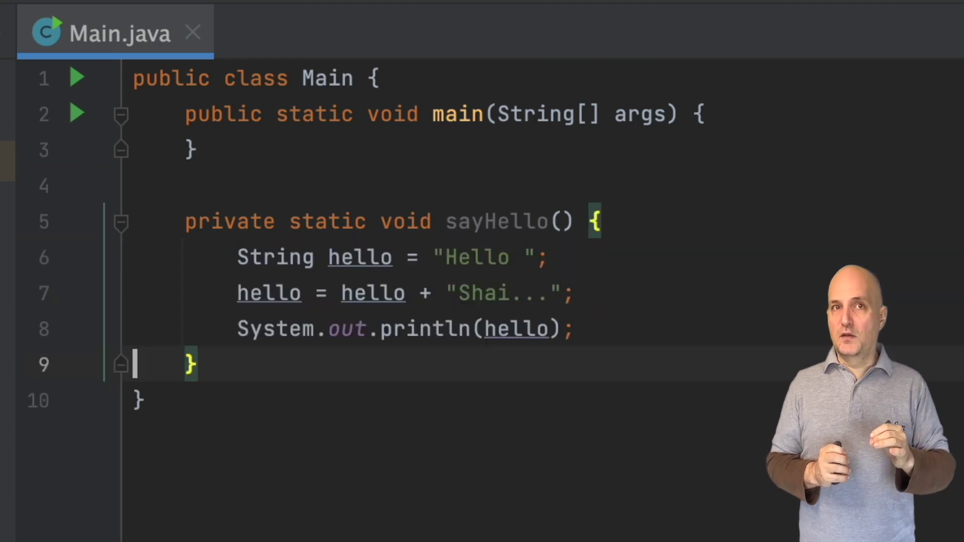
Add a sayHello(); call inside main.
key("Up")
key("Up")
key("Up")
key("Up")
key("Up")
key("Up")
key("Up")
key("End")
key("Return")
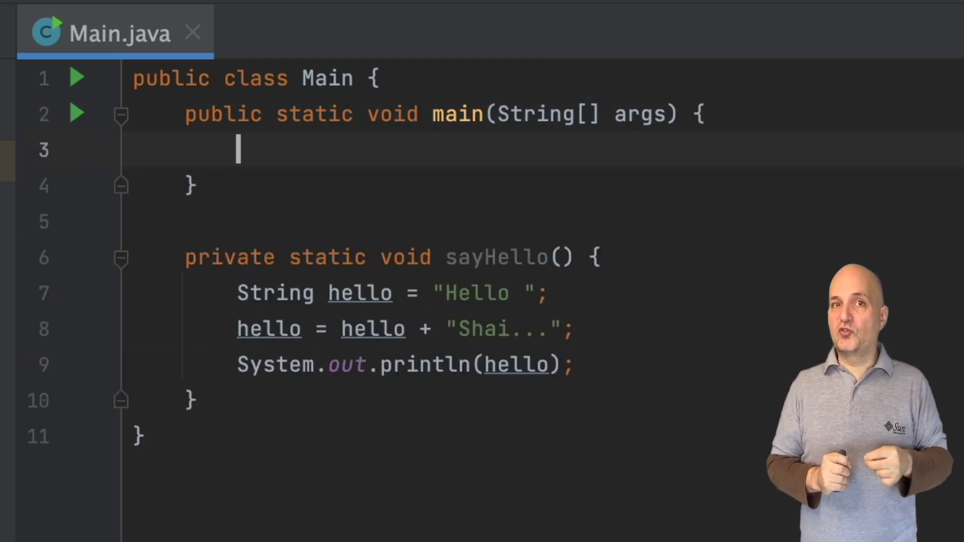
type("sa")
key("Return")
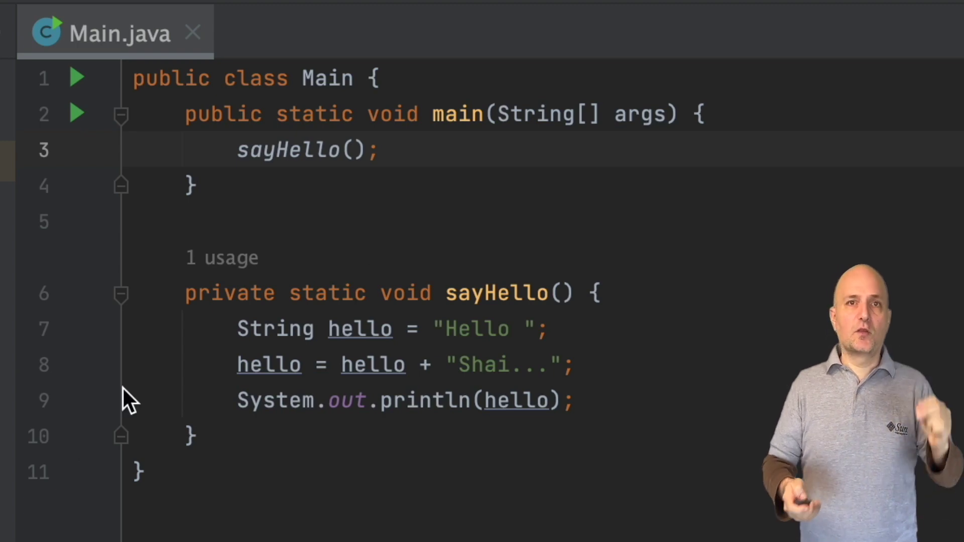
Add the field private static String myName = "Shai"; at the top of Main.
left_click(420, 79)
key("Return")
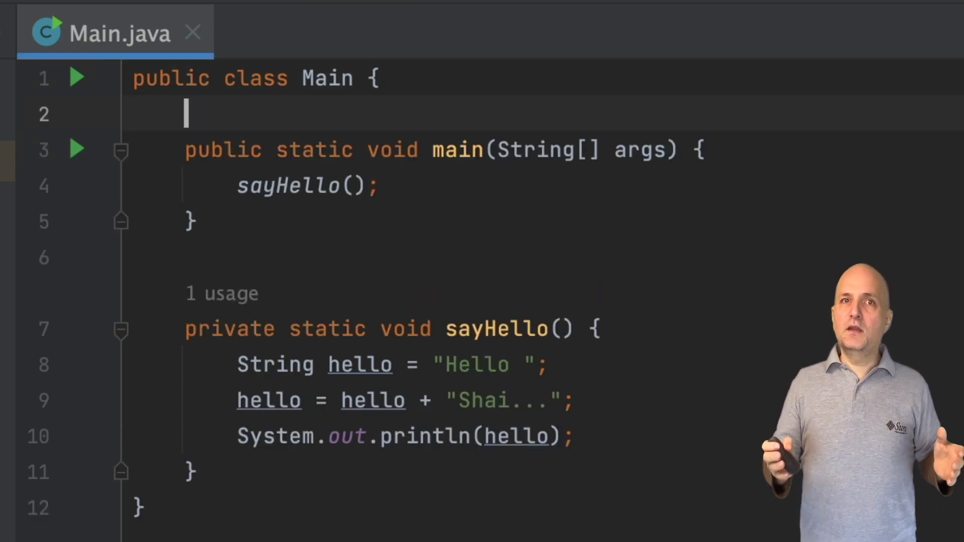
type("priv")
key("Return")
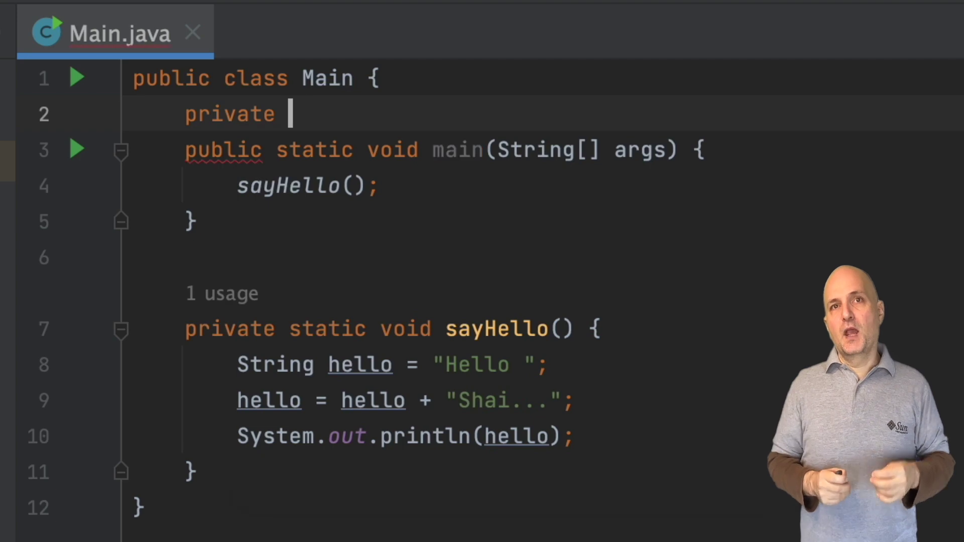
type("stat")
key("Return")
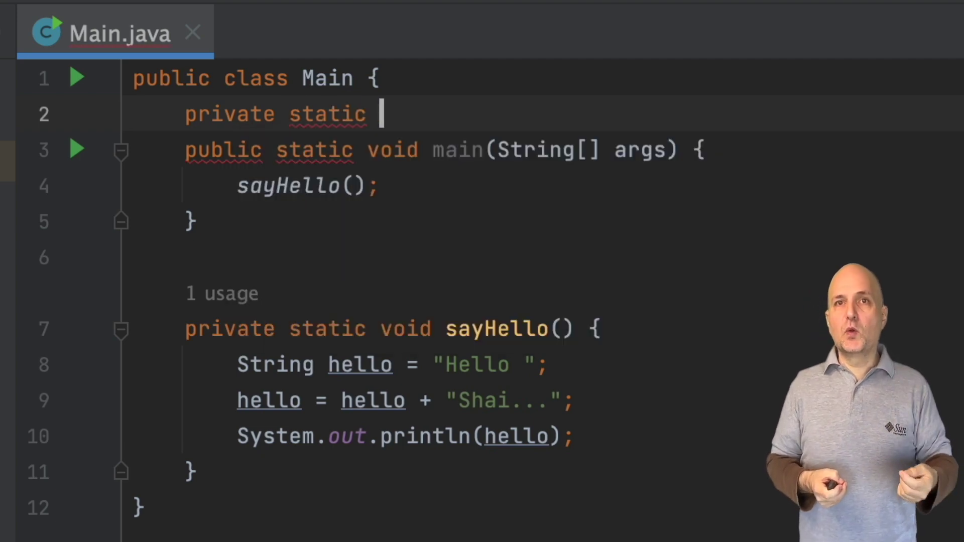
type("String ")
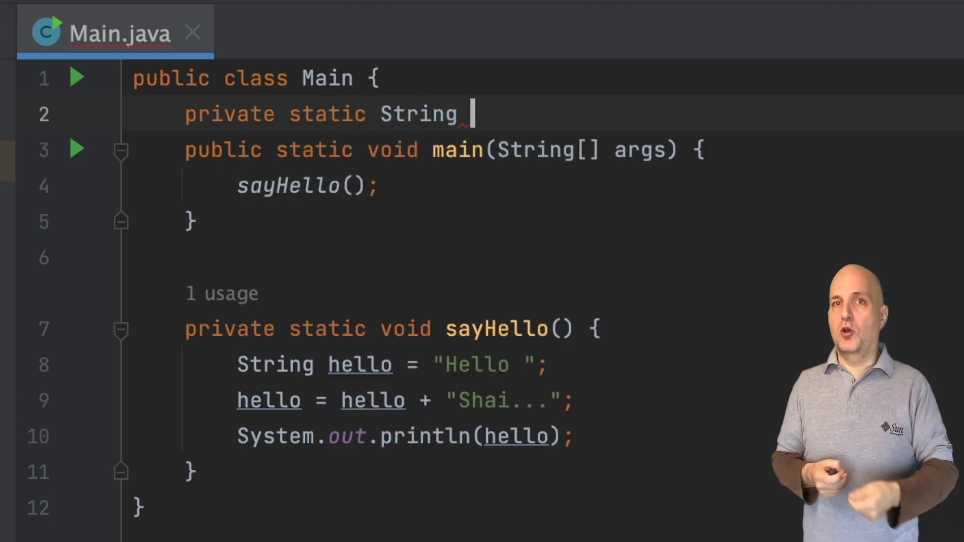
type("myNa")
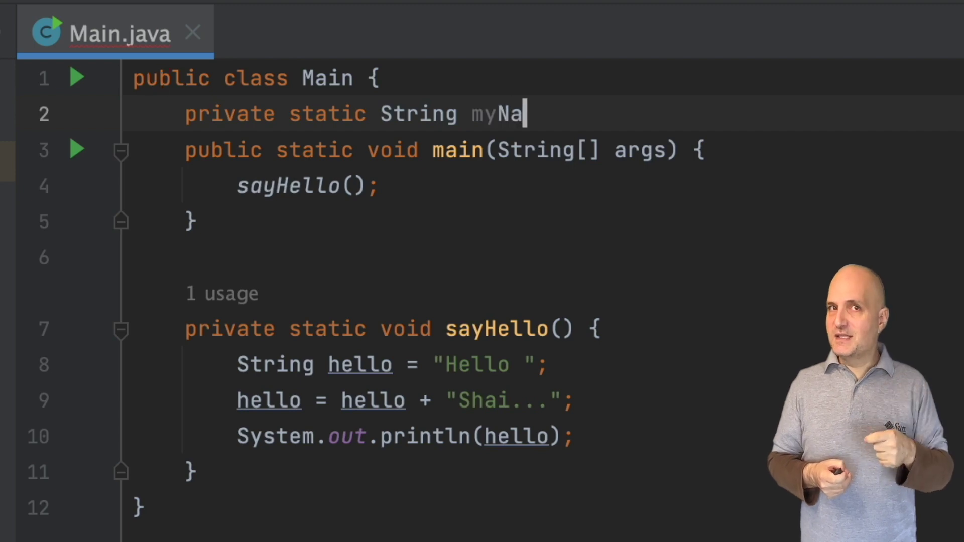
type("me =")
left_click(451, 400)
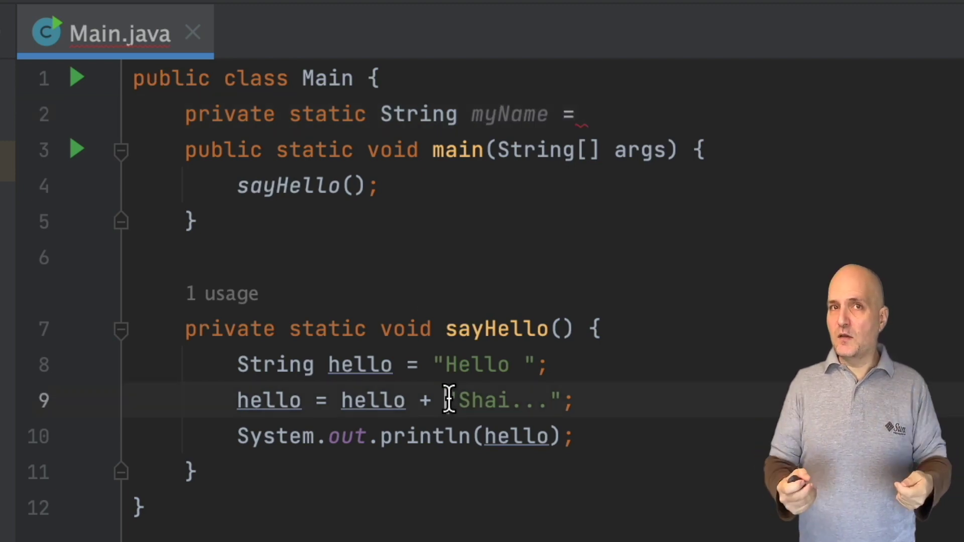
key("ctrl+shift+Right")
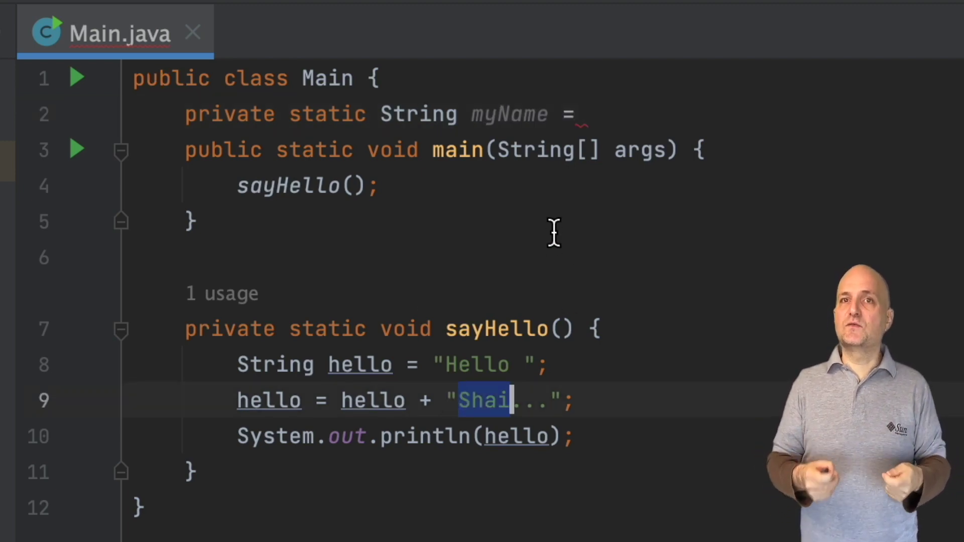
left_click(598, 108)
type("\"Shai")
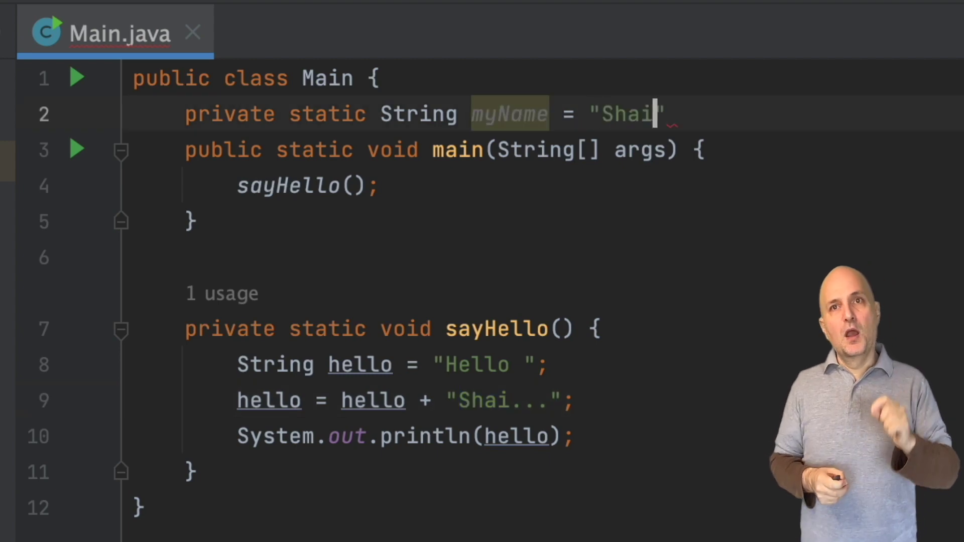
type("\";")
Delete Shai from the greeting literal and concatenate myName in its place.
key("Down")
key("Down")
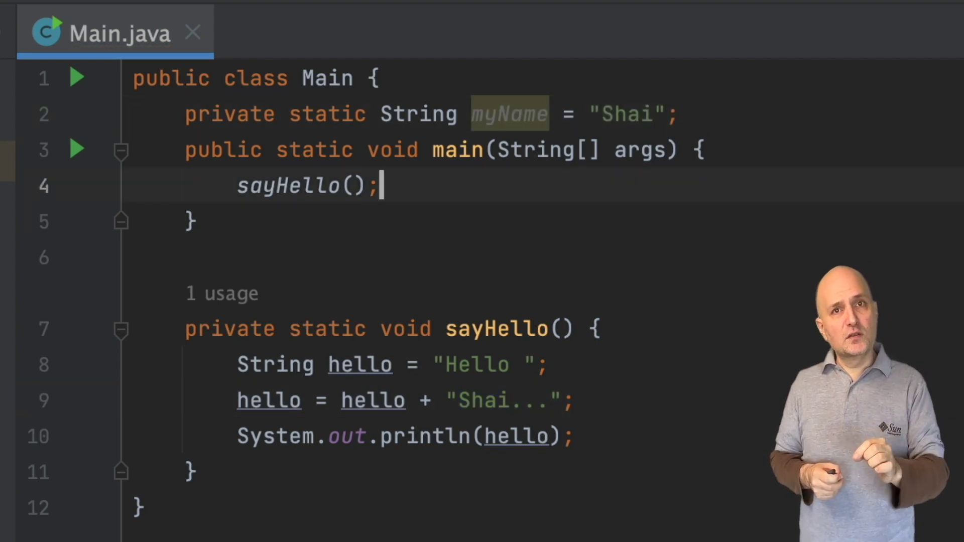
key("Down")
key("Down")
key("Down")
key("Down")
key("Left")
key("Left")
key("Left")
key("Left")
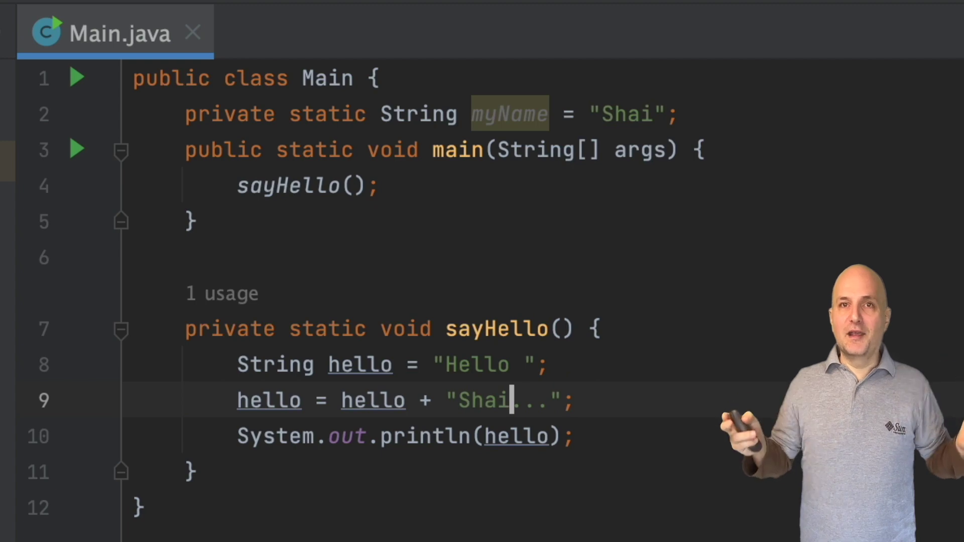
key("shift+Left")
key("shift+Left")
key("shift+Left")
key("BackSpace")
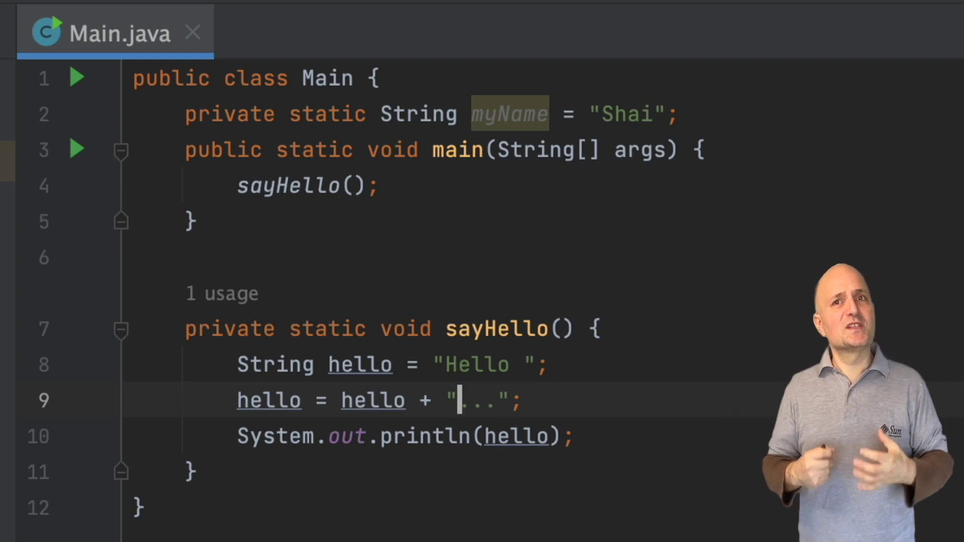
key("Left")
type("m")
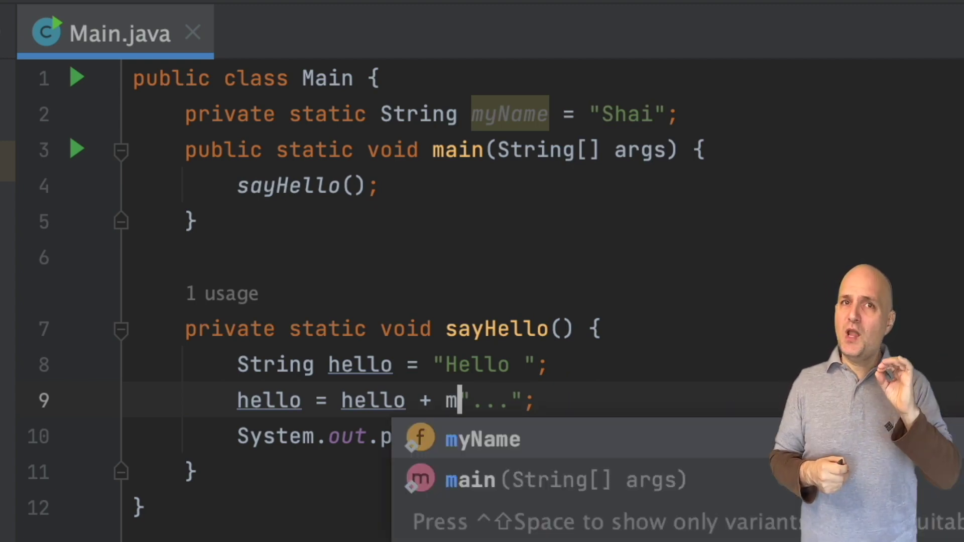
type("yN")
key("Return")
type("+")
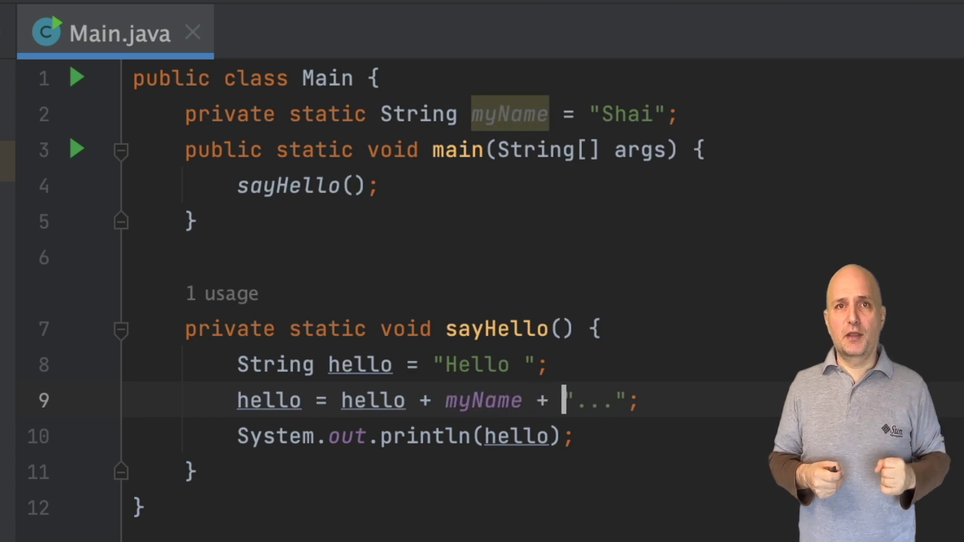